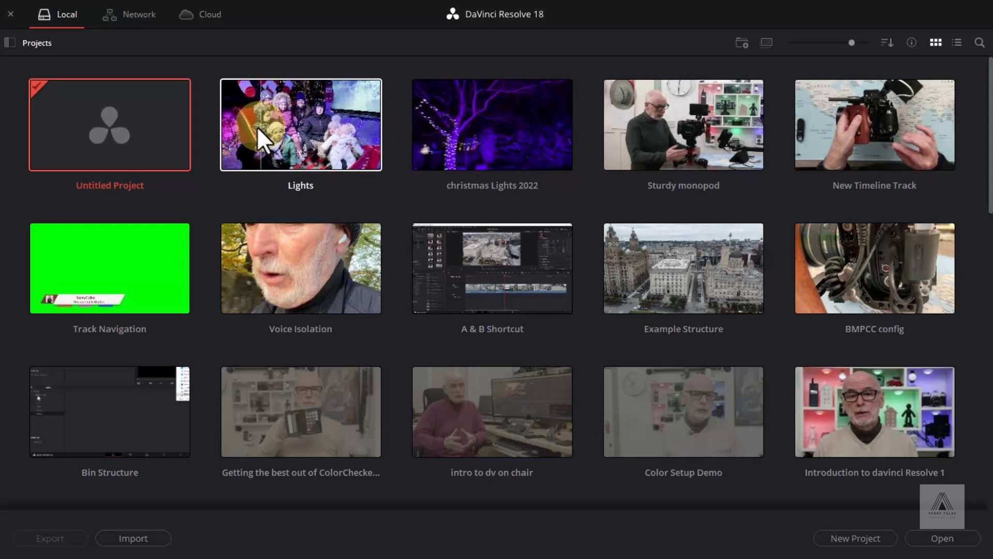
Duplicate the Lights project in the local project library.
{"action": "left_click", "coordinate": [264, 122]}
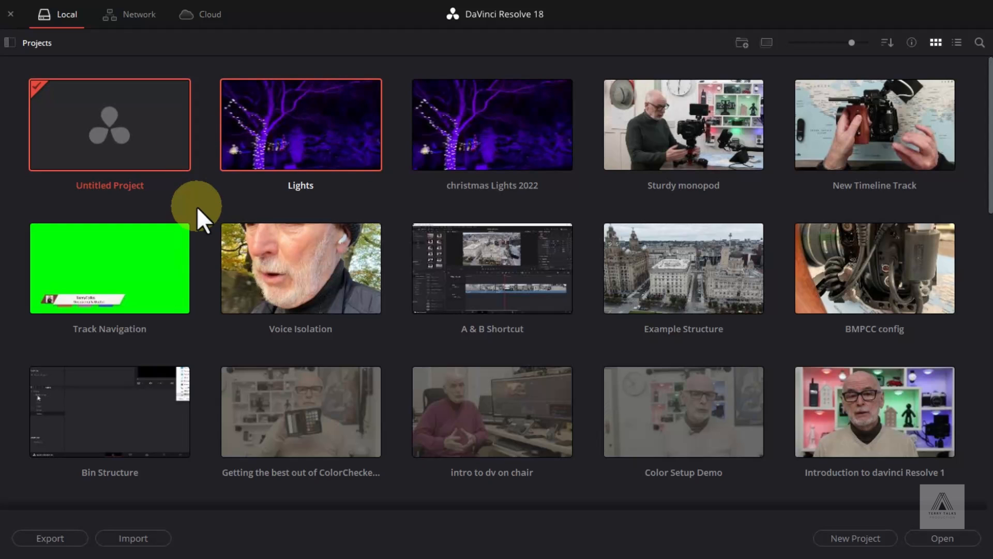
{"action": "key", "text": "ctrl+c"}
{"action": "key", "text": "ctrl"}
{"action": "key", "text": "ctrl+v"}
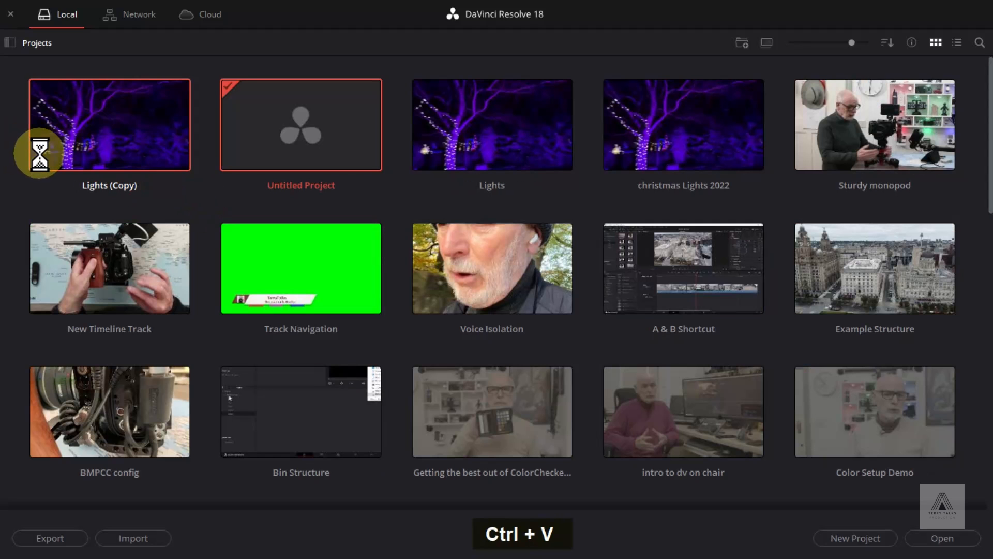
Rename the copied Lights project as New Lights and open it.
{"action": "right_click", "coordinate": [109, 180]}
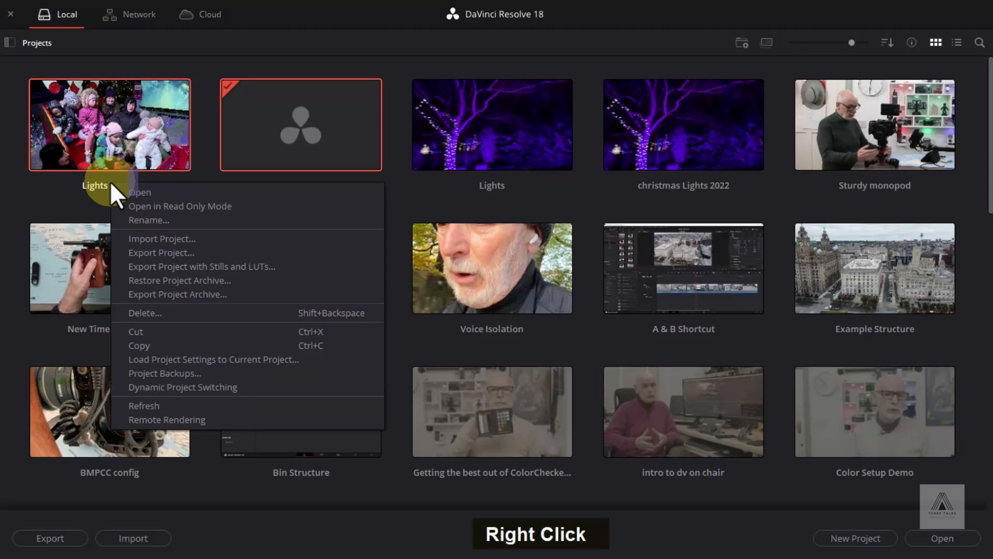
{"action": "left_click", "coordinate": [146, 221]}
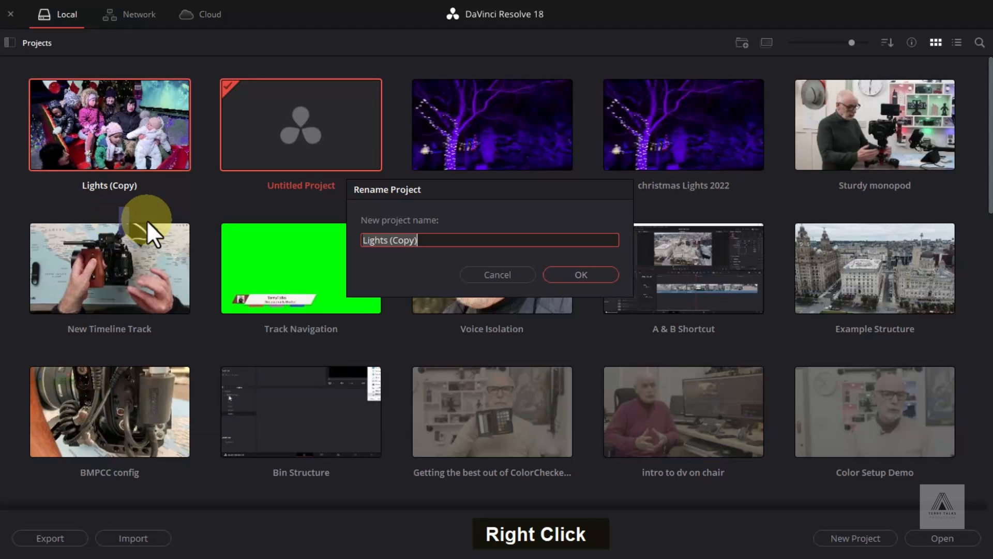
{"action": "type", "text": "N"}
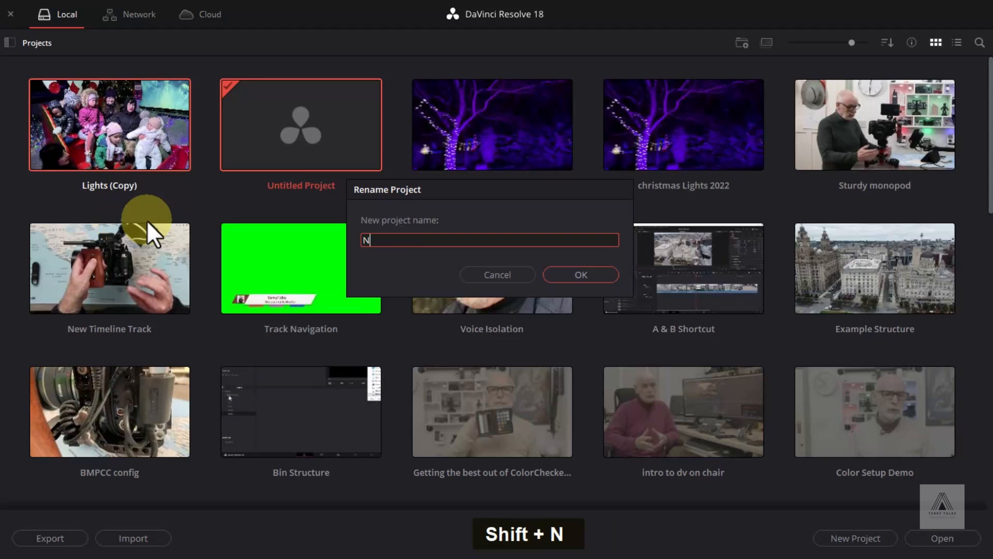
{"action": "type", "text": "ew Lights"}
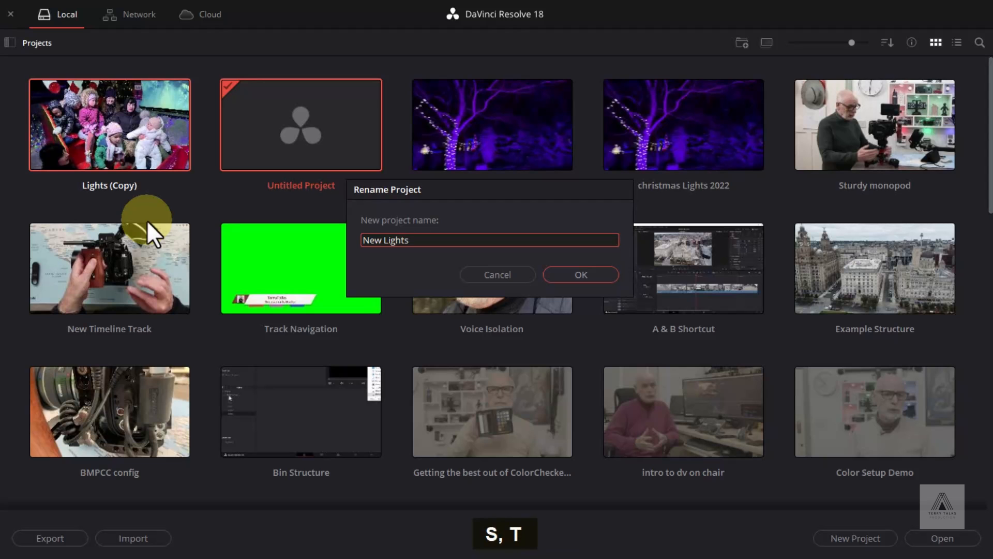
{"action": "left_click", "coordinate": [587, 275]}
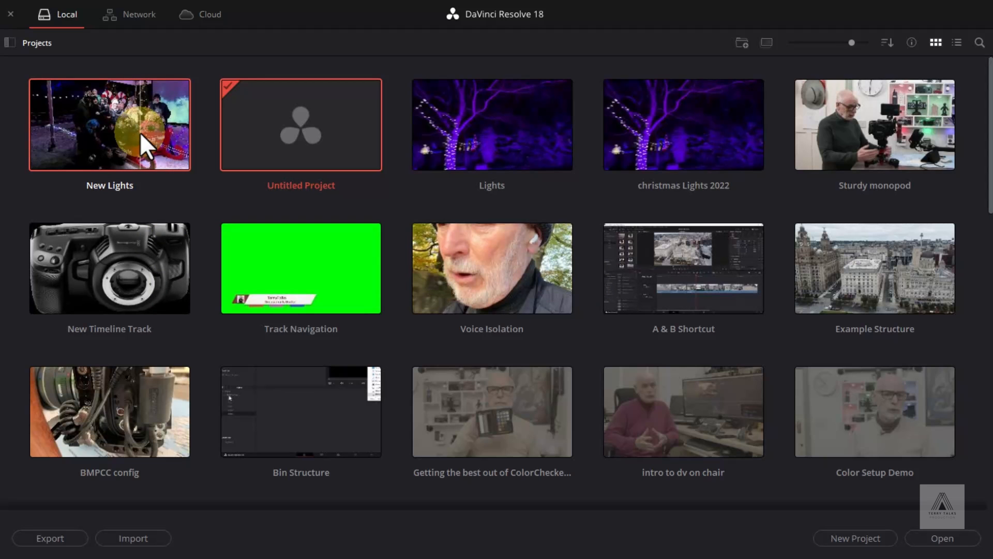
{"action": "double_click", "coordinate": [140, 132]}
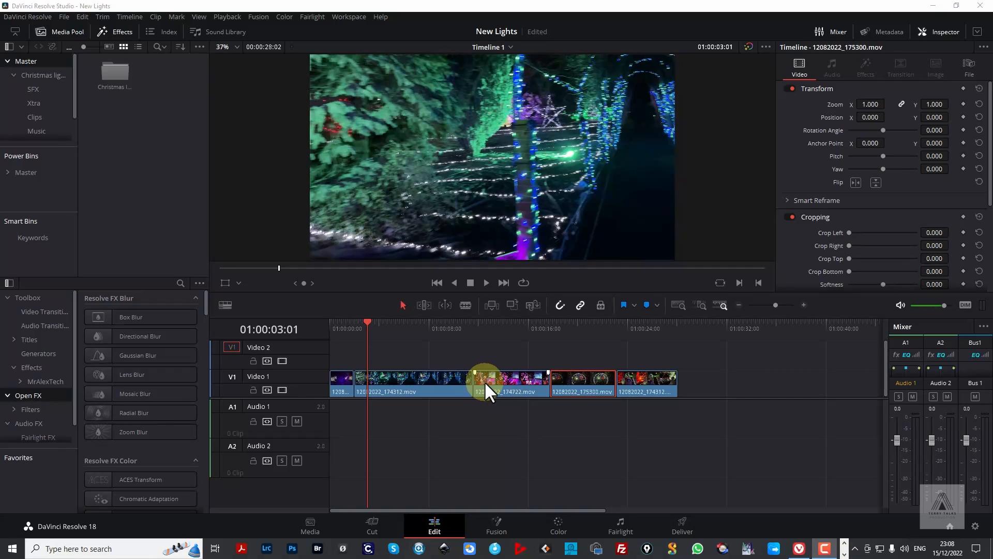
Copy the second clip on Video 1, 12082022_174312.mov, and paste it past the last clip at 01:00:30:19.
{"action": "left_click", "coordinate": [445, 392]}
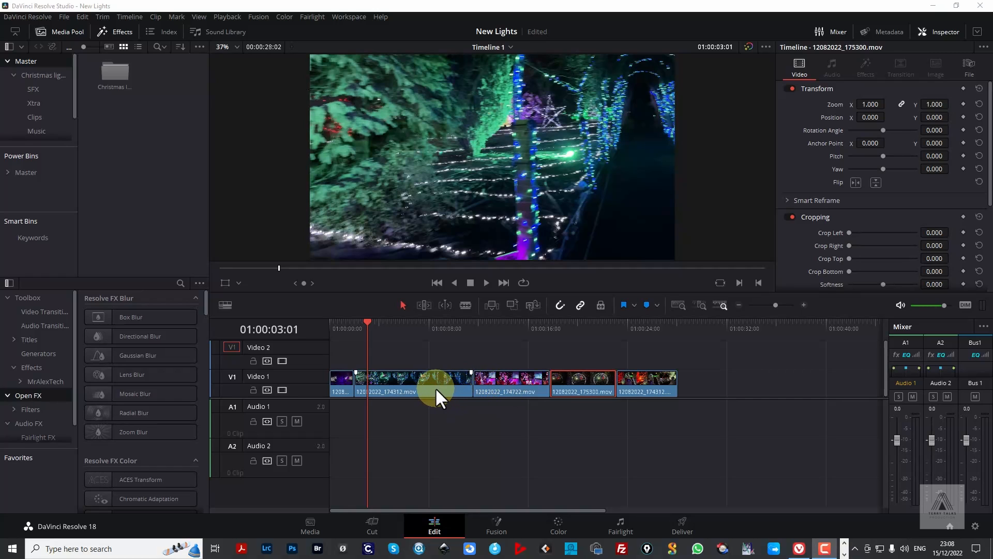
{"action": "left_click", "coordinate": [437, 385]}
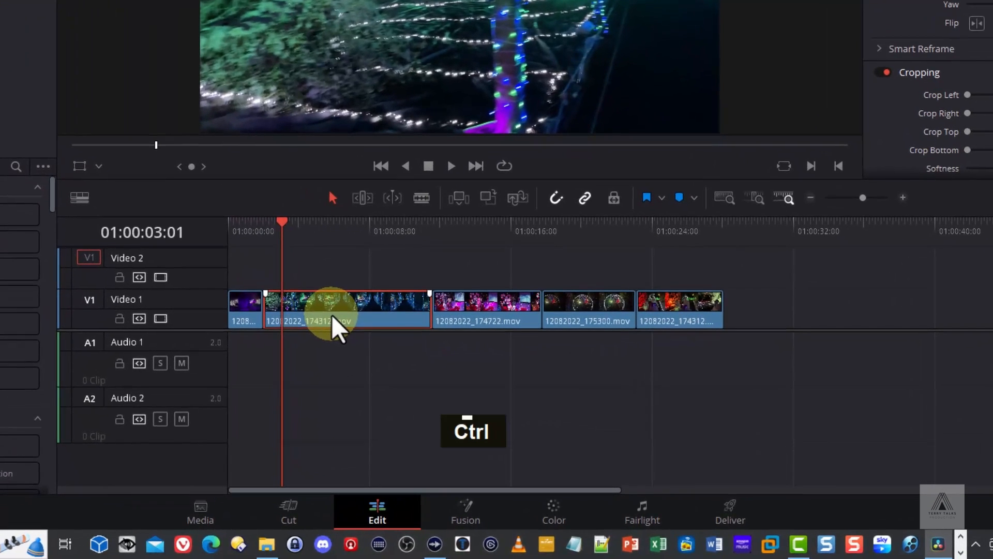
{"action": "key", "text": "ctrl+c"}
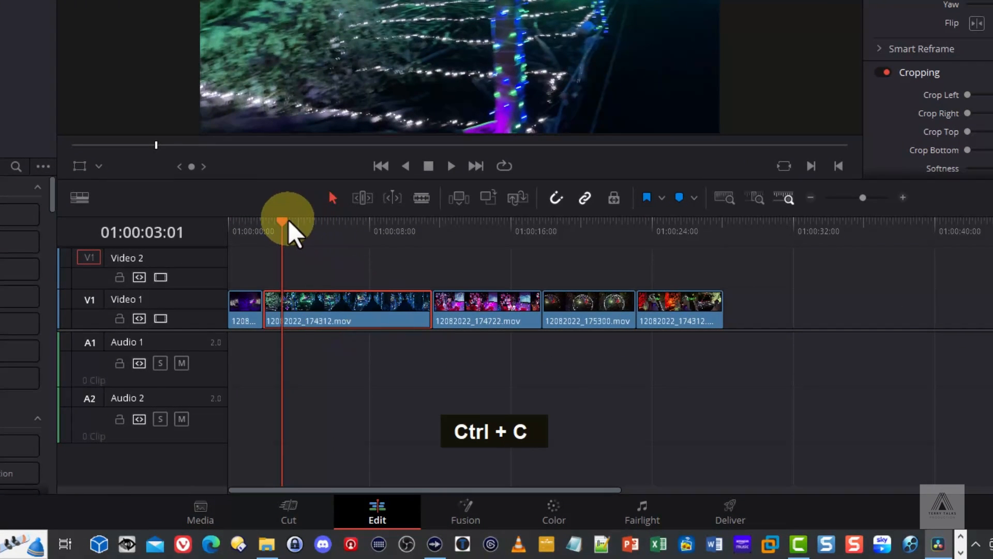
{"action": "left_click_drag", "start_coordinate": [279, 220], "coordinate": [770, 255]}
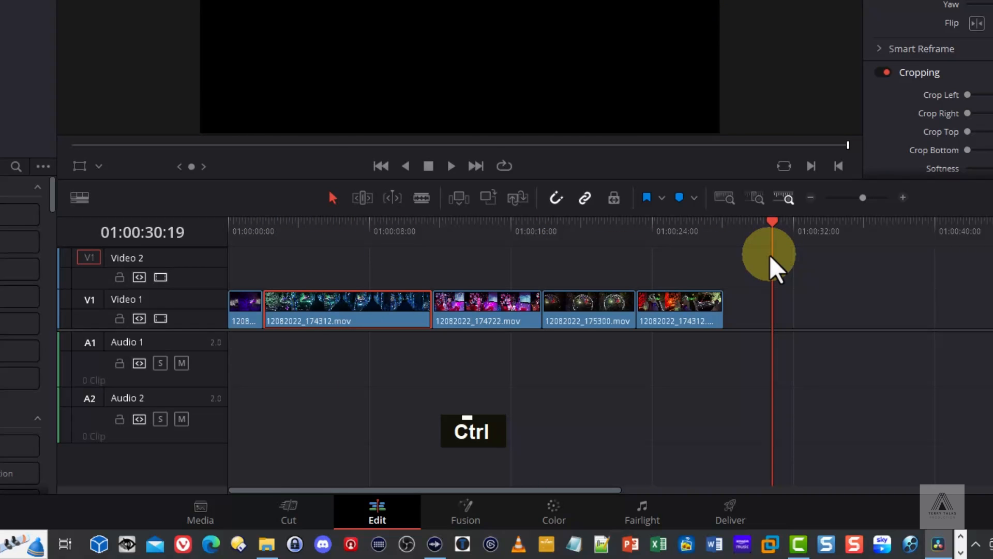
{"action": "key", "text": "ctrl+v"}
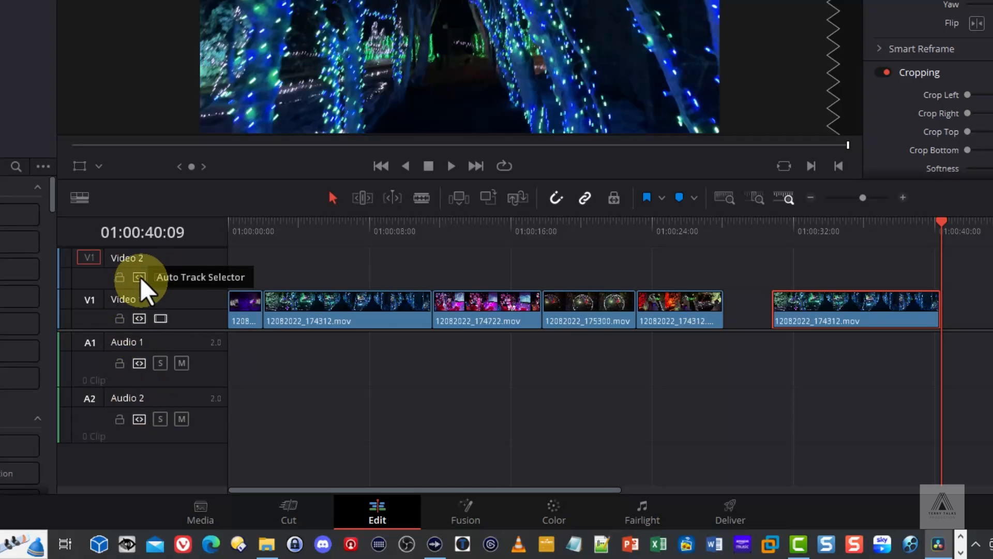
Turn off the auto track selector of Video 1 and paste the copied clip onto Video 2 at 01:00:10:02.
{"action": "left_click", "coordinate": [139, 319]}
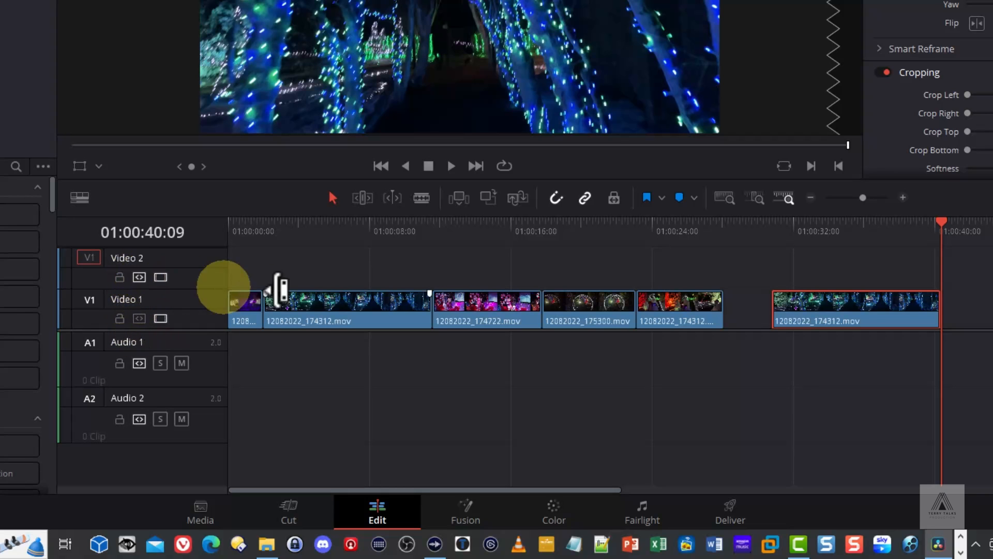
{"action": "left_click", "coordinate": [407, 228]}
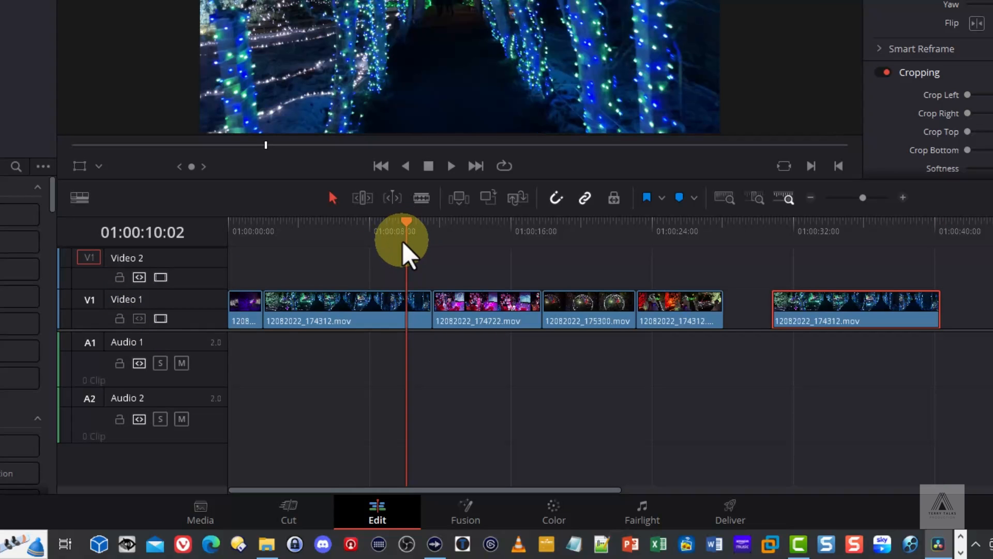
{"action": "key", "text": "ctrl"}
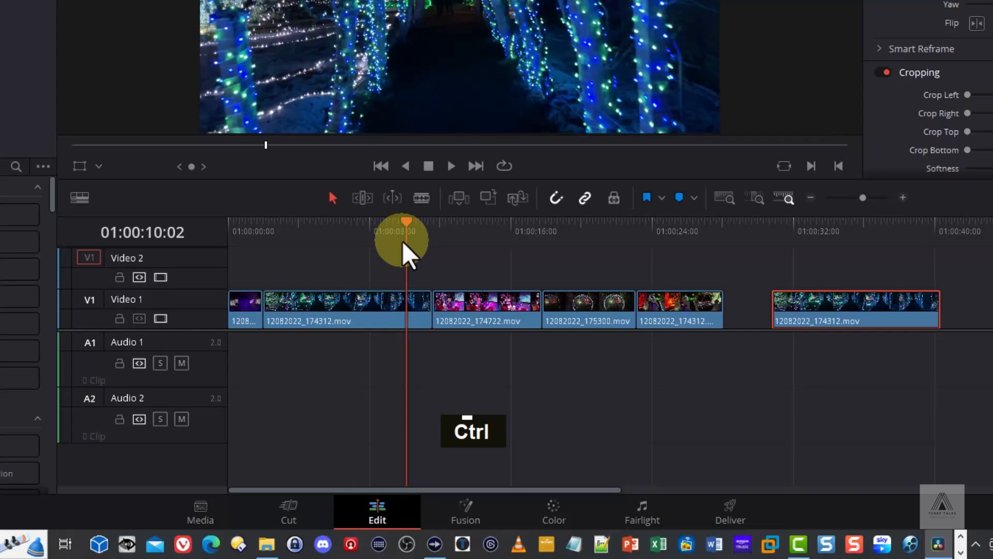
{"action": "key", "text": "ctrl+v"}
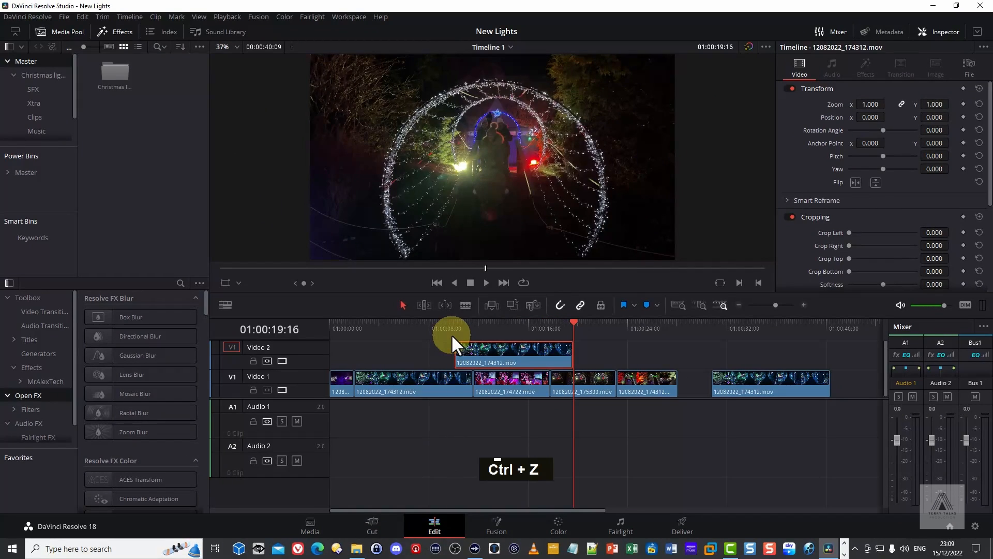
Undo both clip pastes on the timeline.
{"action": "key", "text": "ctrl+z"}
{"action": "key", "text": "ctrl+z"}
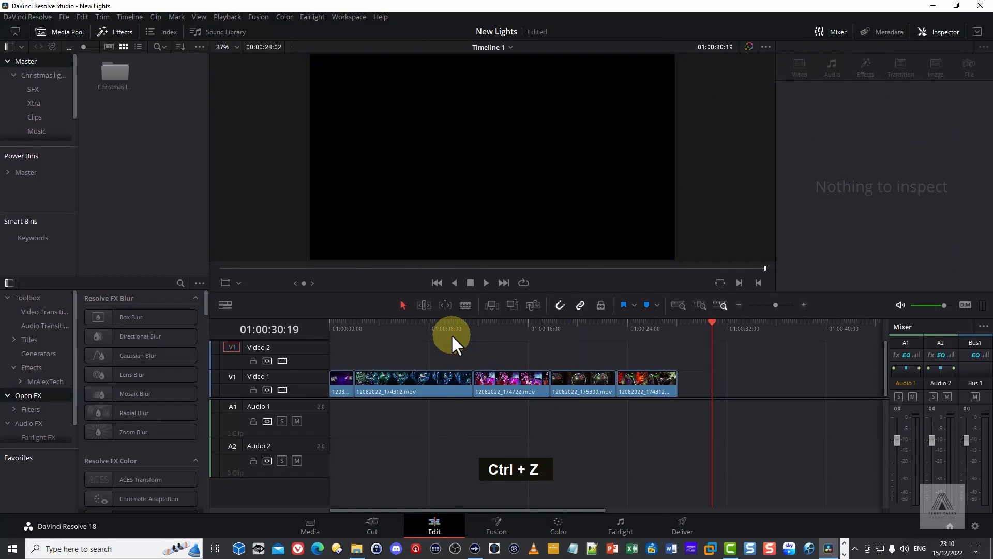
{"action": "key", "text": "ctrl+z"}
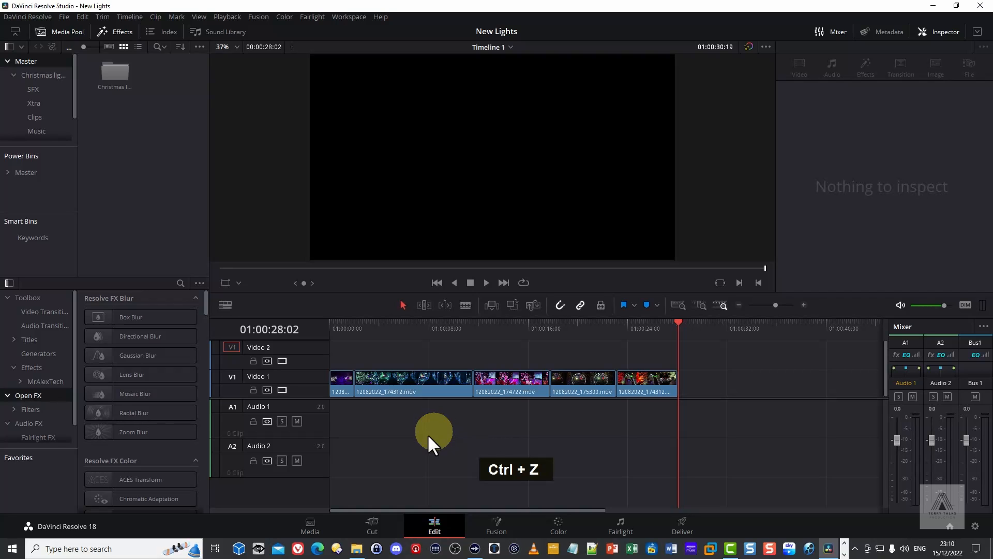
Apply the Zoom Blur effect to the second clip on Video 1 and preview it from 01:00:06:01.
{"action": "left_click", "coordinate": [408, 368]}
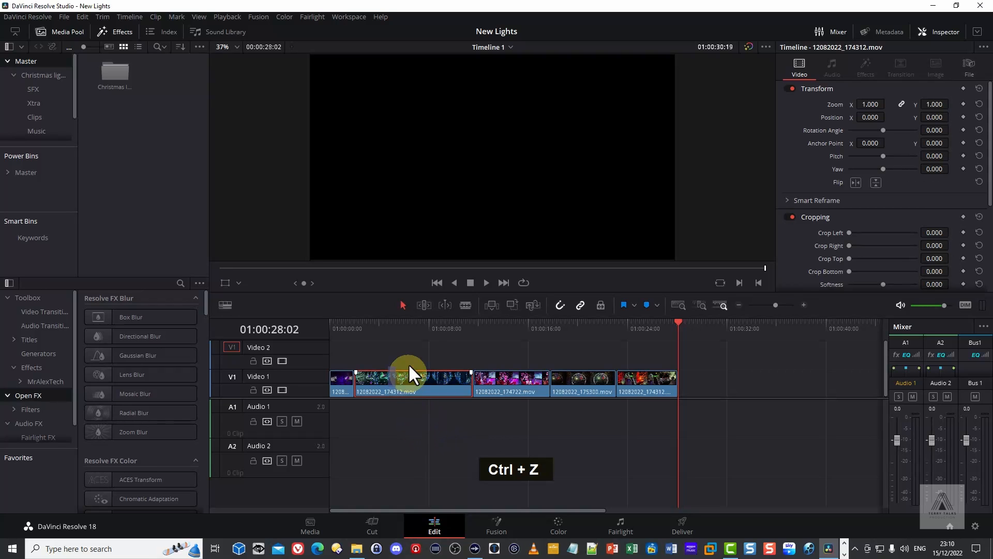
{"action": "left_click", "coordinate": [405, 330]}
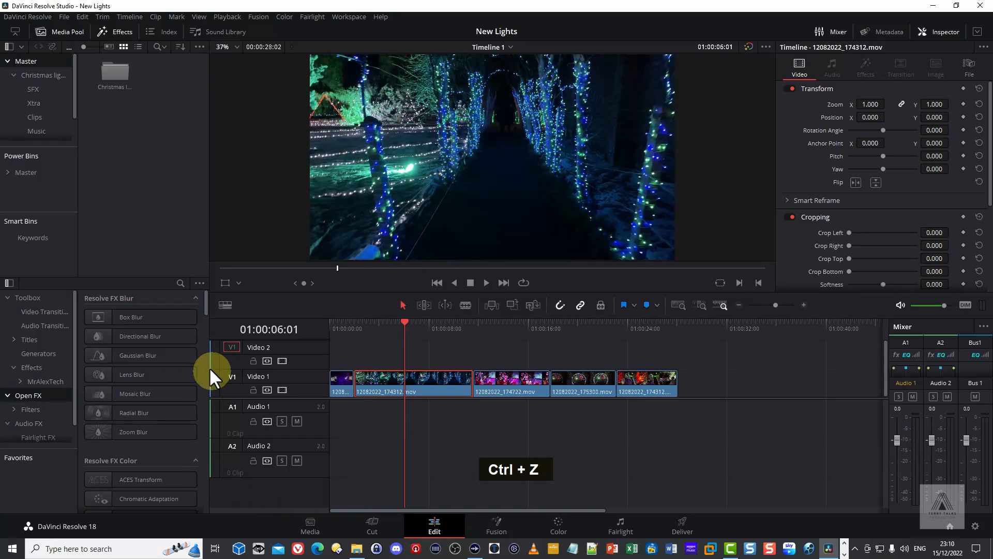
{"action": "left_click", "coordinate": [120, 435]}
{"action": "left_click_drag", "start_coordinate": [120, 436], "coordinate": [403, 378]}
{"action": "key", "text": "space"}
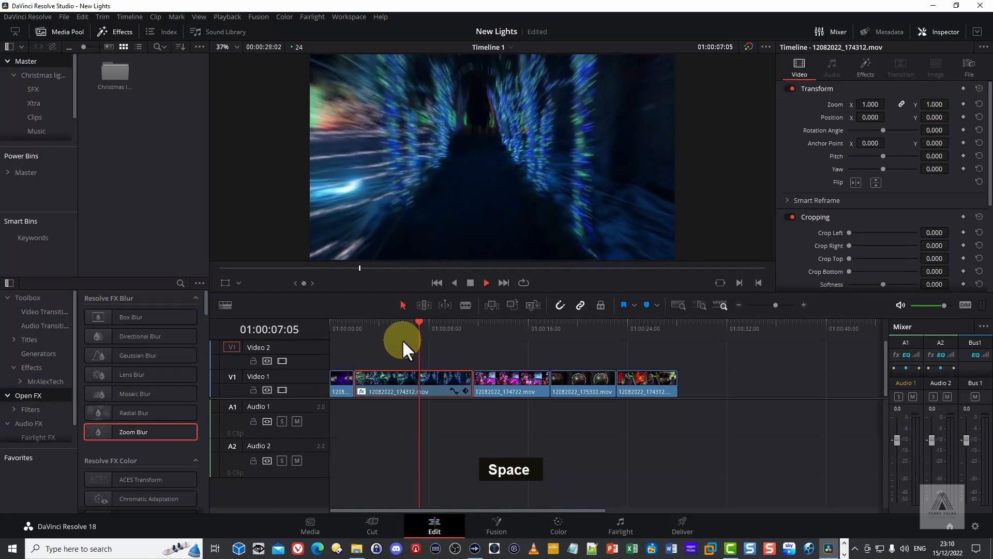
{"action": "key", "text": "space"}
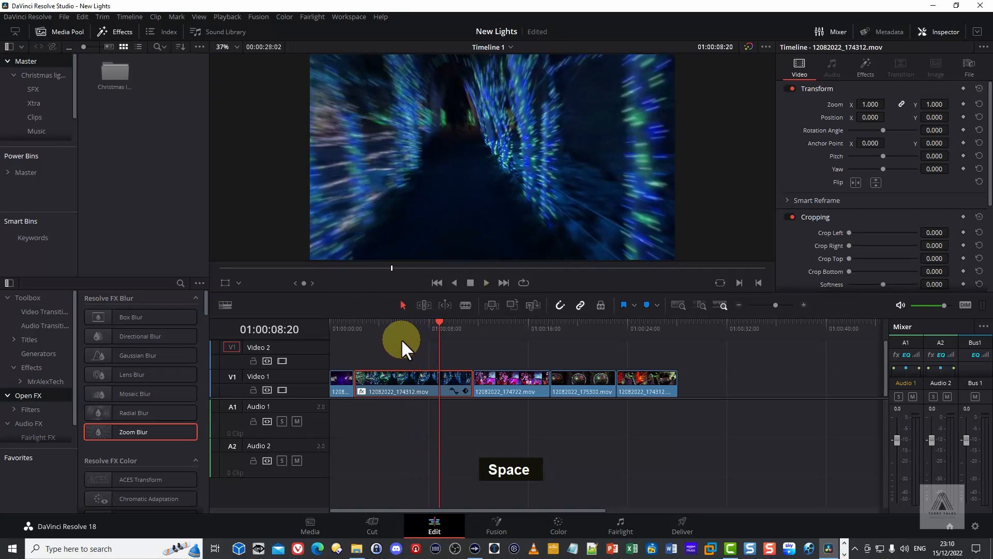
Copy the blurred clip and paste its attributes onto 12082022_175300.mov, with all video attributes and Maintain Timing enabled.
{"action": "left_click", "coordinate": [595, 327]}
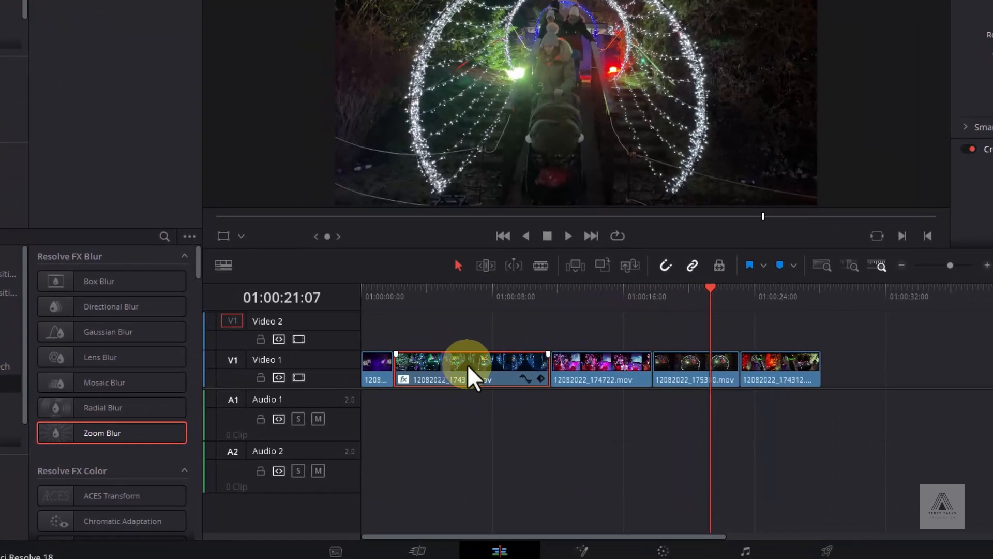
{"action": "key", "text": "ctrl"}
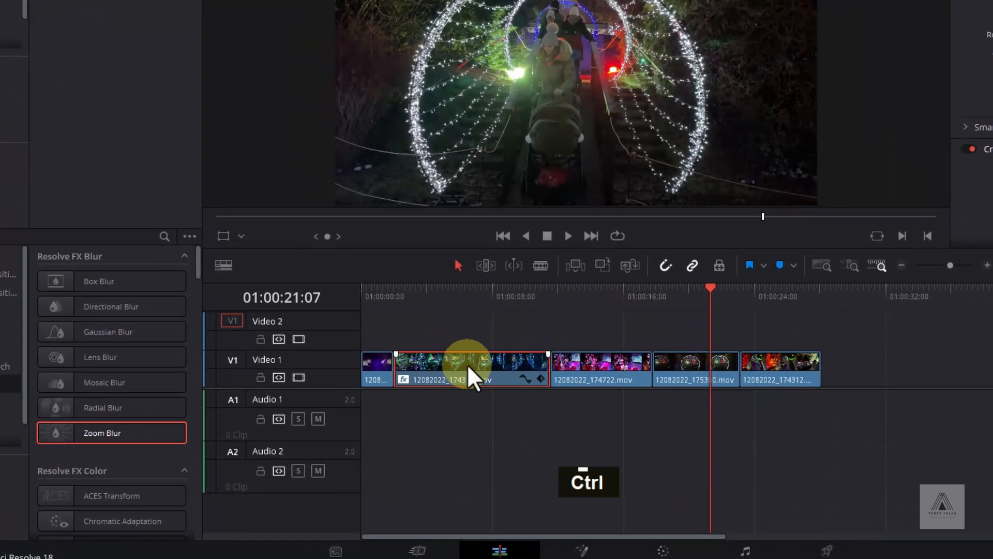
{"action": "key", "text": "ctrl+c"}
{"action": "left_click", "coordinate": [682, 363]}
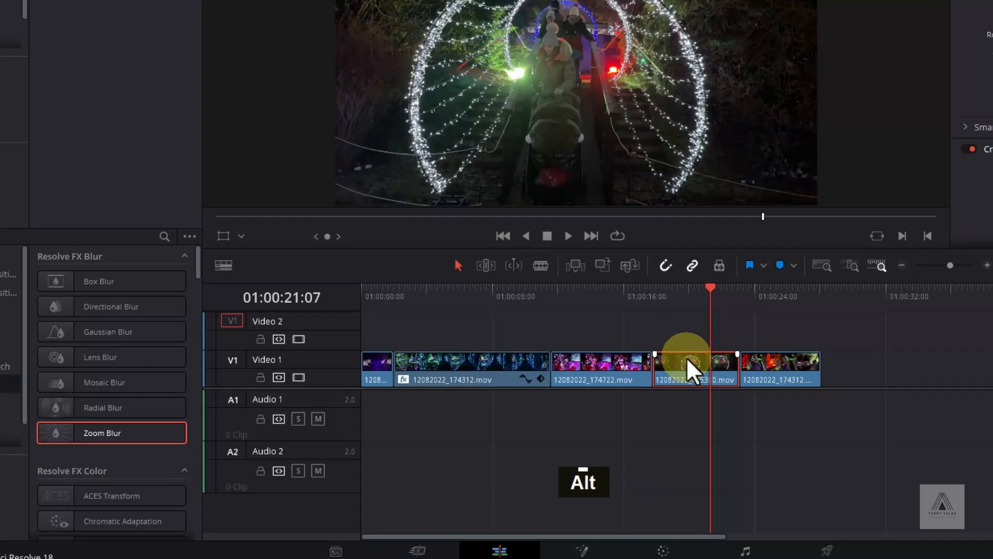
{"action": "key", "text": "alt+v"}
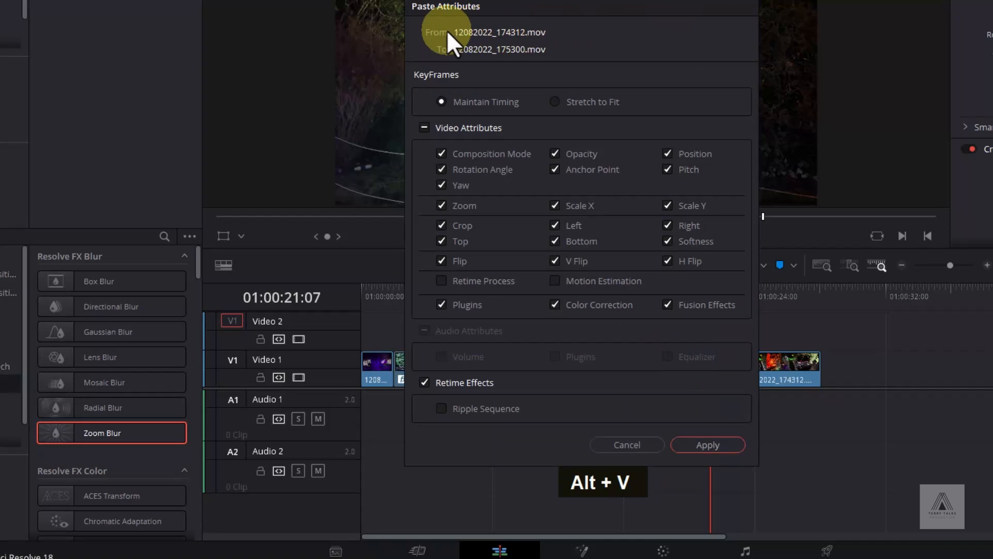
{"action": "left_click", "coordinate": [424, 128]}
{"action": "left_click", "coordinate": [423, 127]}
{"action": "left_click", "coordinate": [424, 128]}
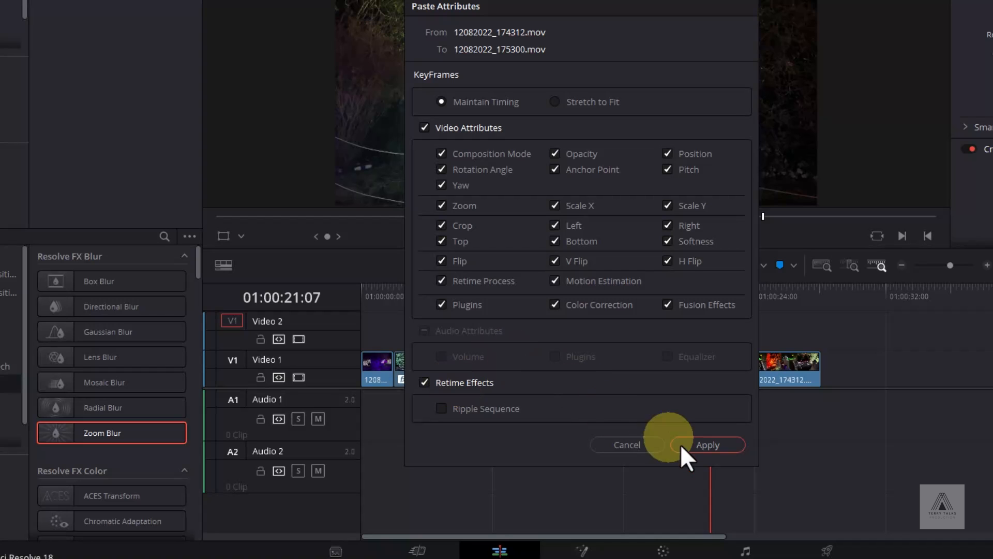
{"action": "left_click", "coordinate": [708, 444]}
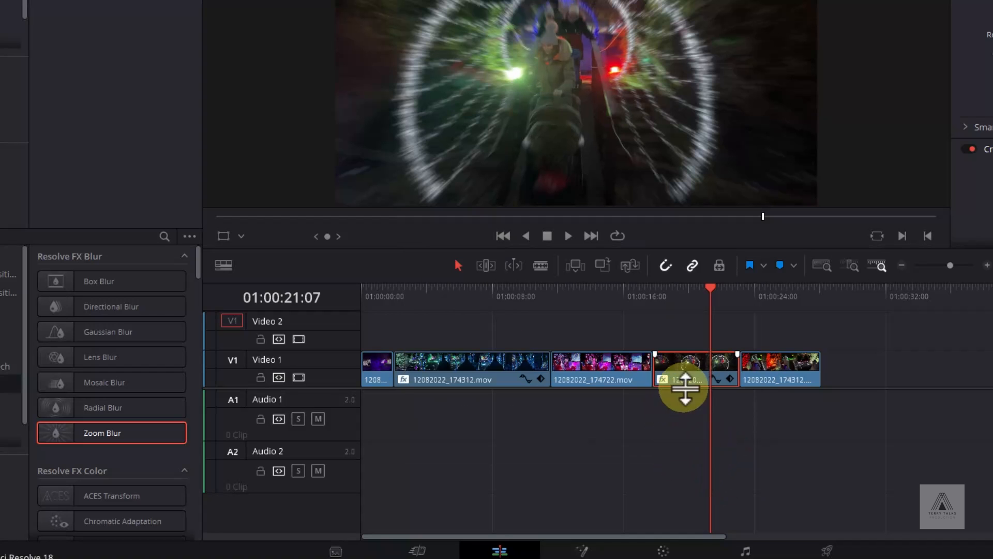
Play back 12082022_175300.mov to check the pasted Zoom Blur effect.
{"action": "key", "text": "space"}
{"action": "left_click", "coordinate": [670, 288]}
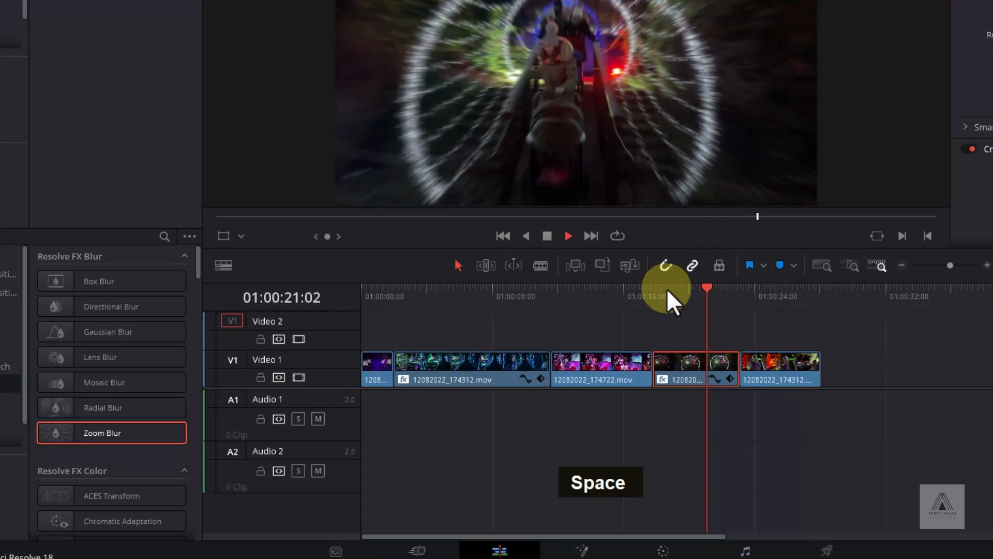
{"action": "key", "text": "space"}
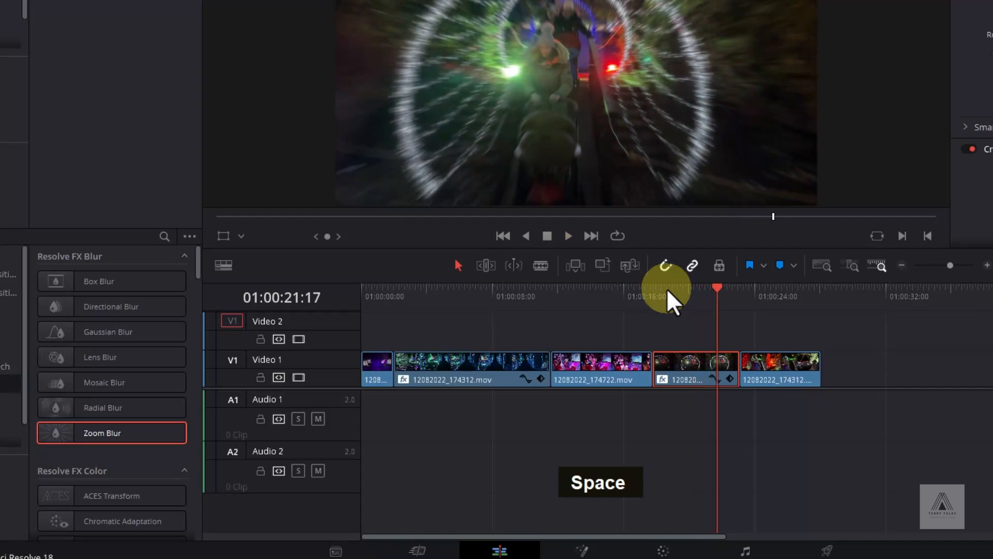